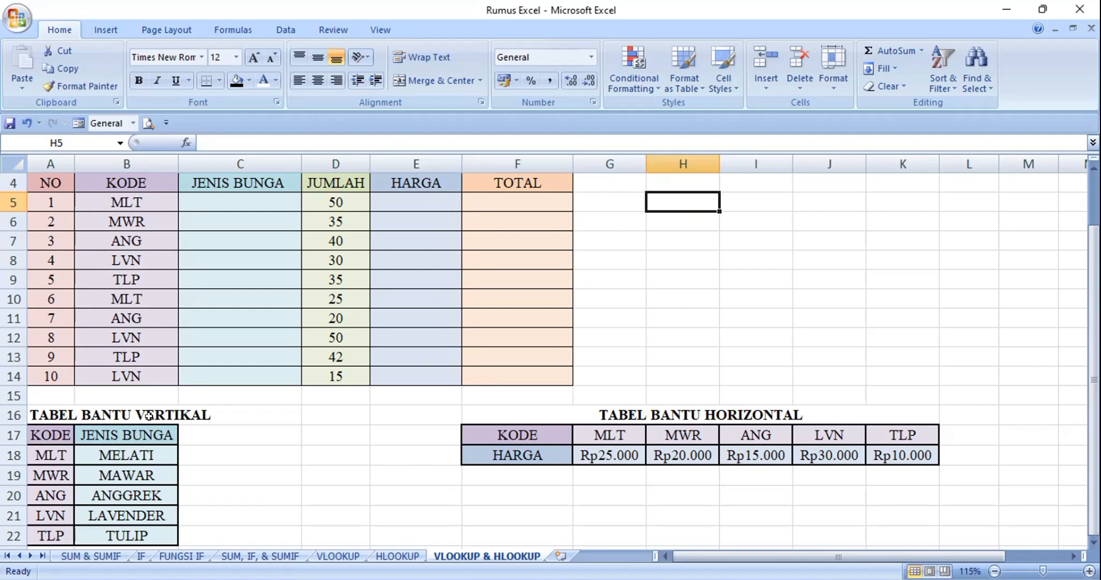
{"action": "left_click", "coordinate": [81, 408]}
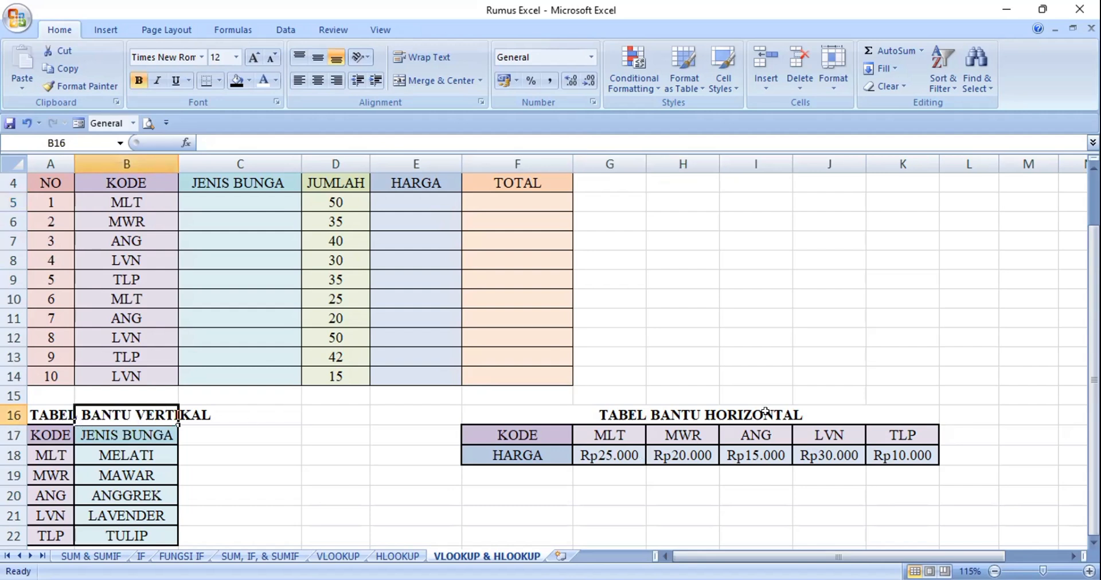
{"action": "left_click", "coordinate": [733, 411]}
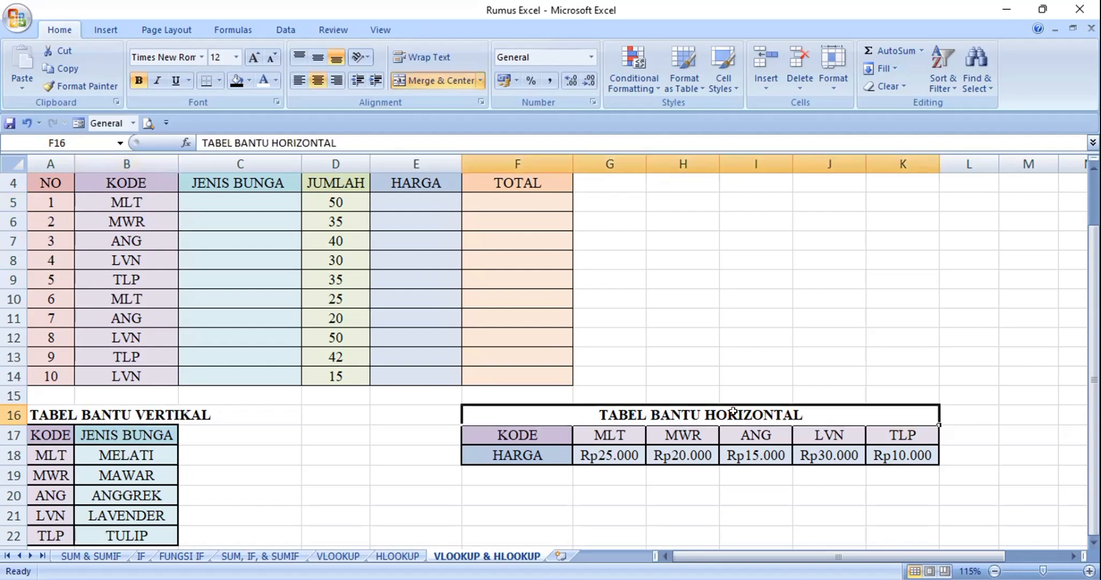
Start a VLOOKUP formula in C5 with B5 as the lookup value and the absolute range $A$18:$B$22 as the table.
{"action": "left_click", "coordinate": [244, 199]}
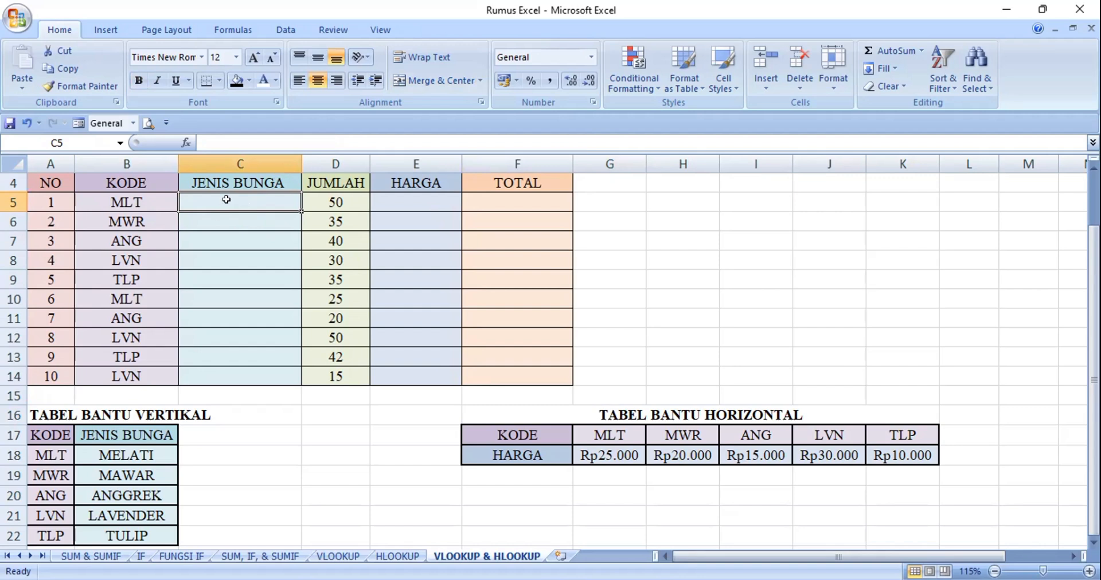
{"action": "type", "text": "=V"}
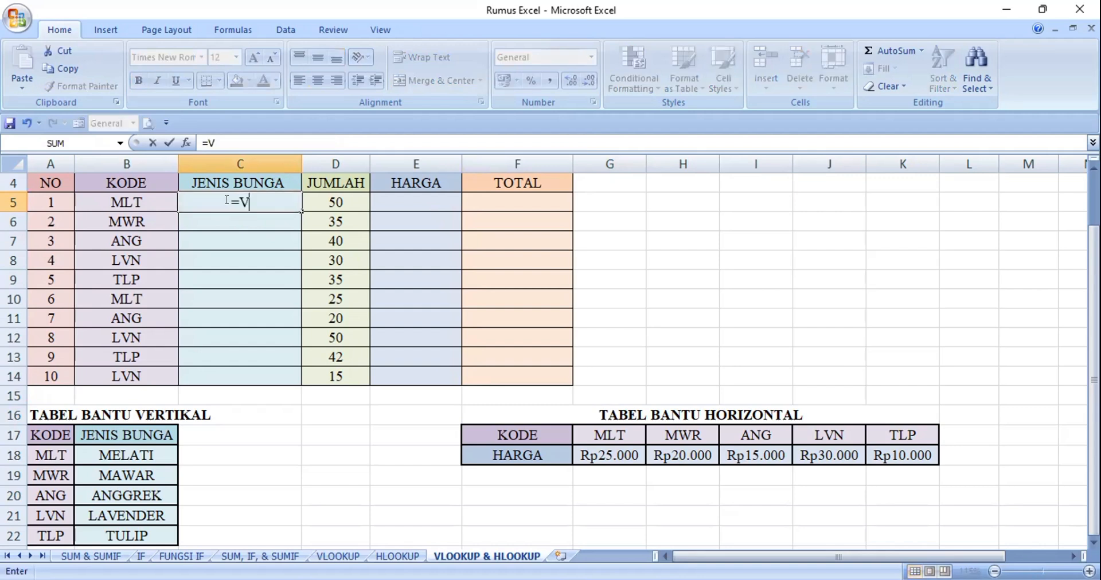
{"action": "type", "text": "L"}
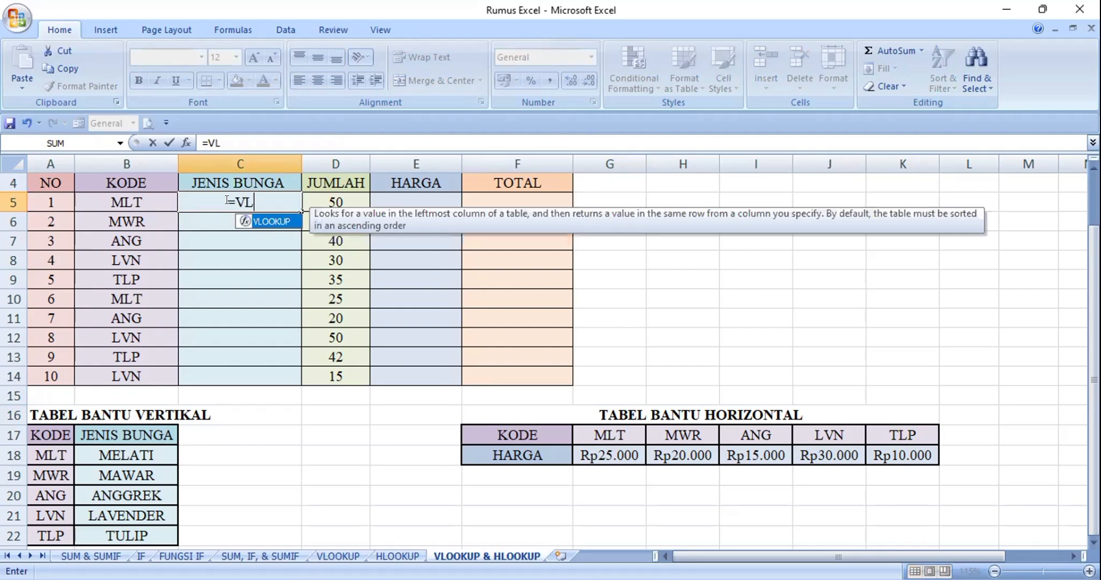
{"action": "double_click", "coordinate": [264, 221]}
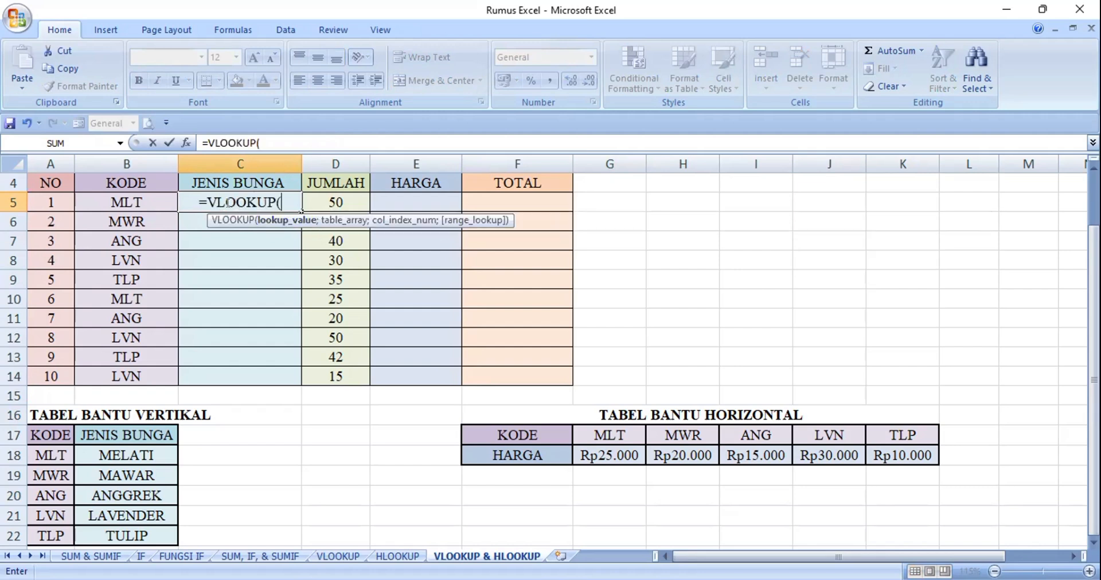
{"action": "left_click", "coordinate": [114, 200]}
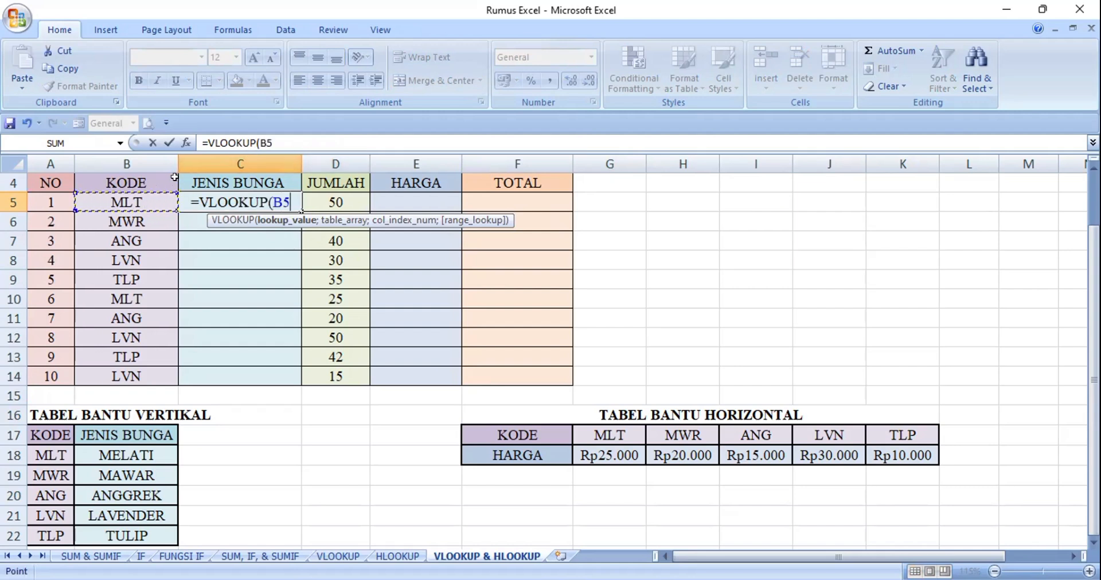
{"action": "type", "text": ";"}
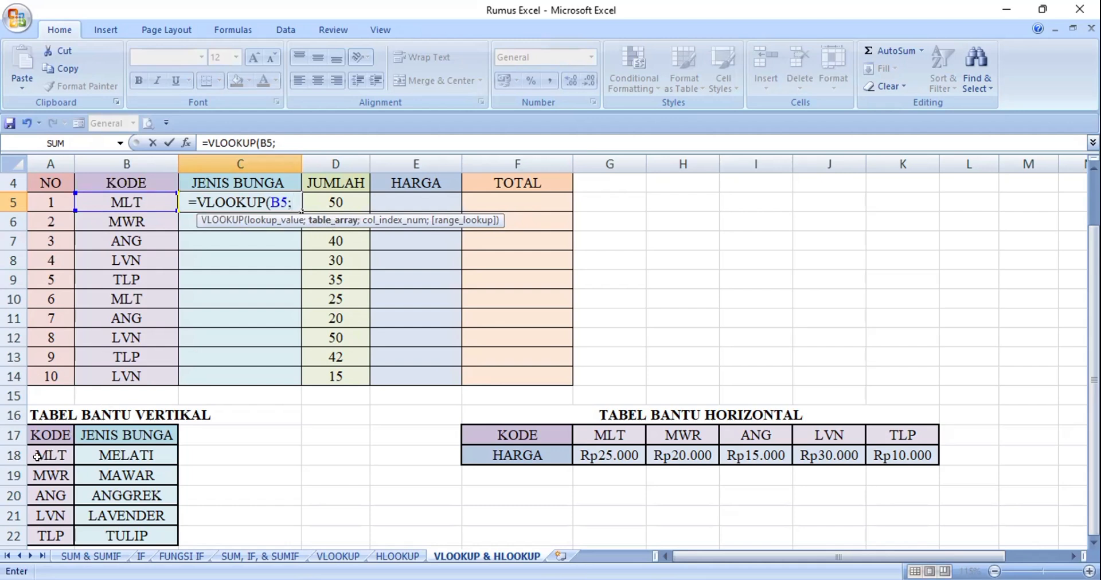
{"action": "left_click_drag", "start_coordinate": [45, 451], "coordinate": [123, 535]}
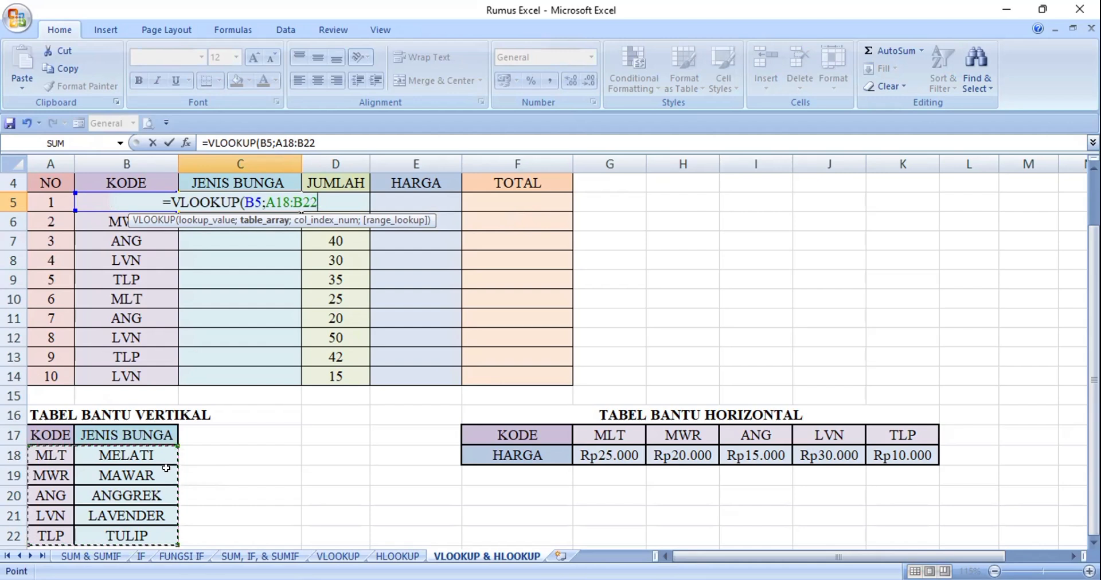
{"action": "key", "text": "F4"}
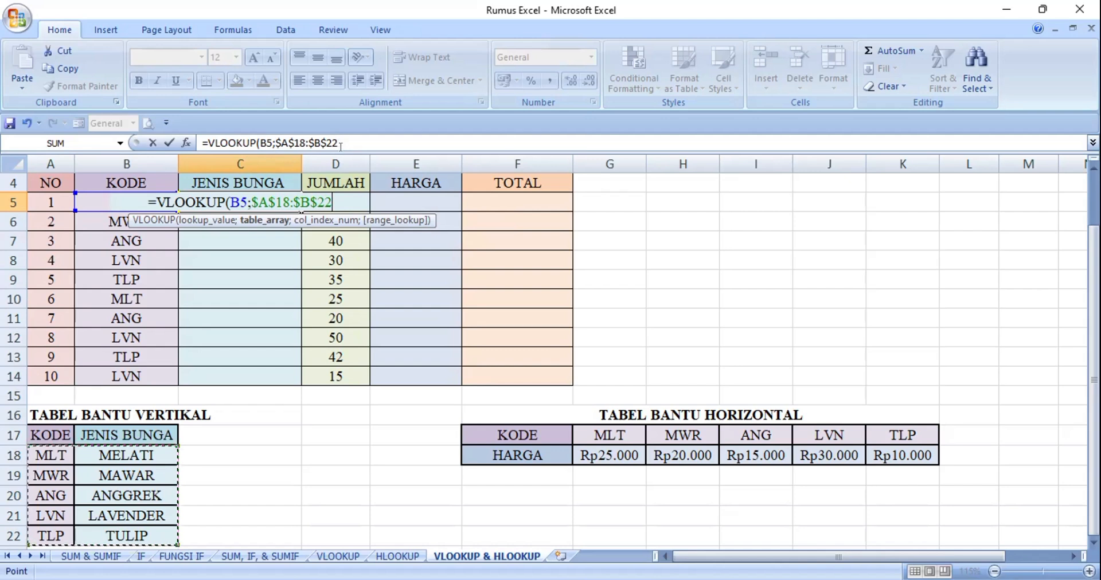
Complete the VLOOKUP formula in C5 with column index 2 and FALSE for an exact match.
{"action": "type", "text": ";"}
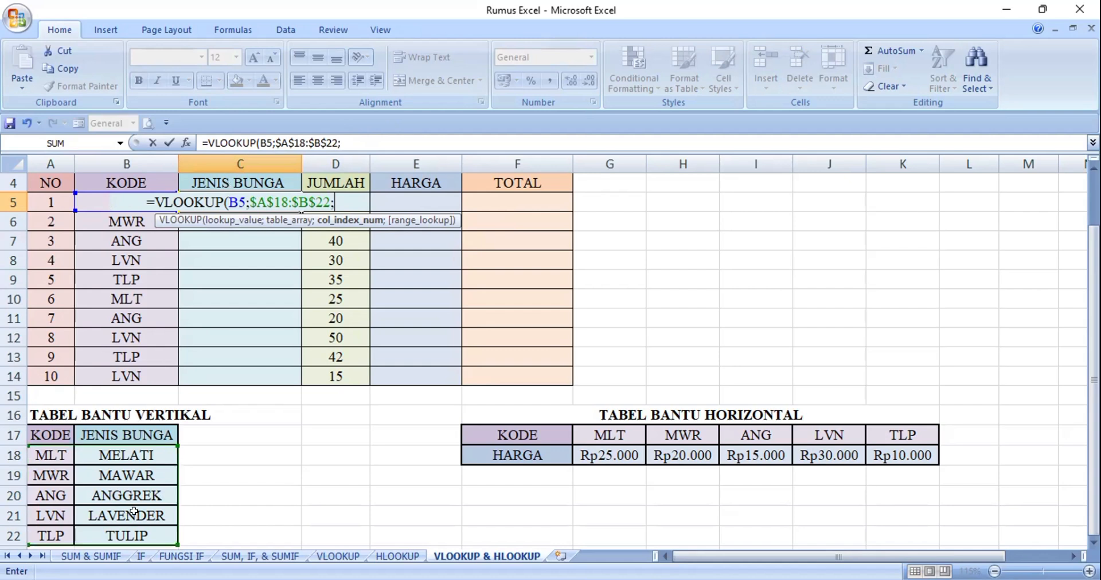
{"action": "type", "text": "2"}
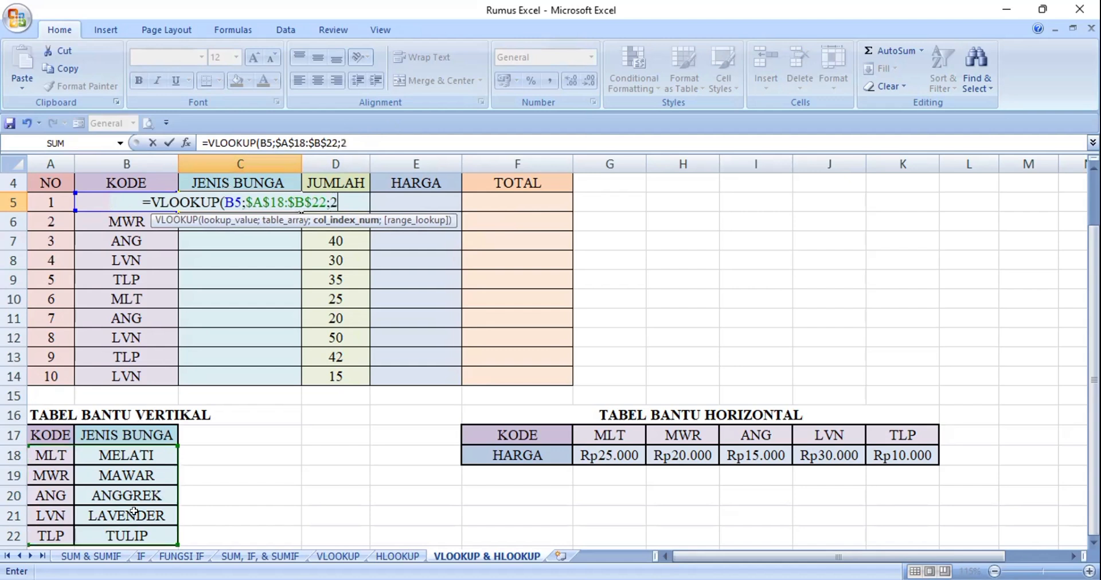
{"action": "type", "text": ";"}
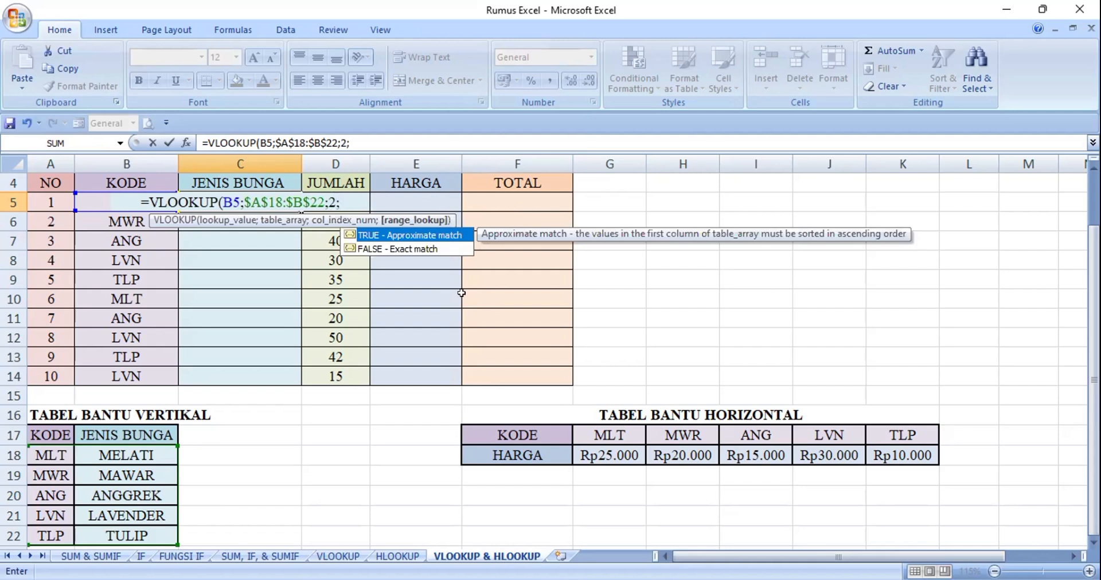
{"action": "left_click", "coordinate": [380, 249]}
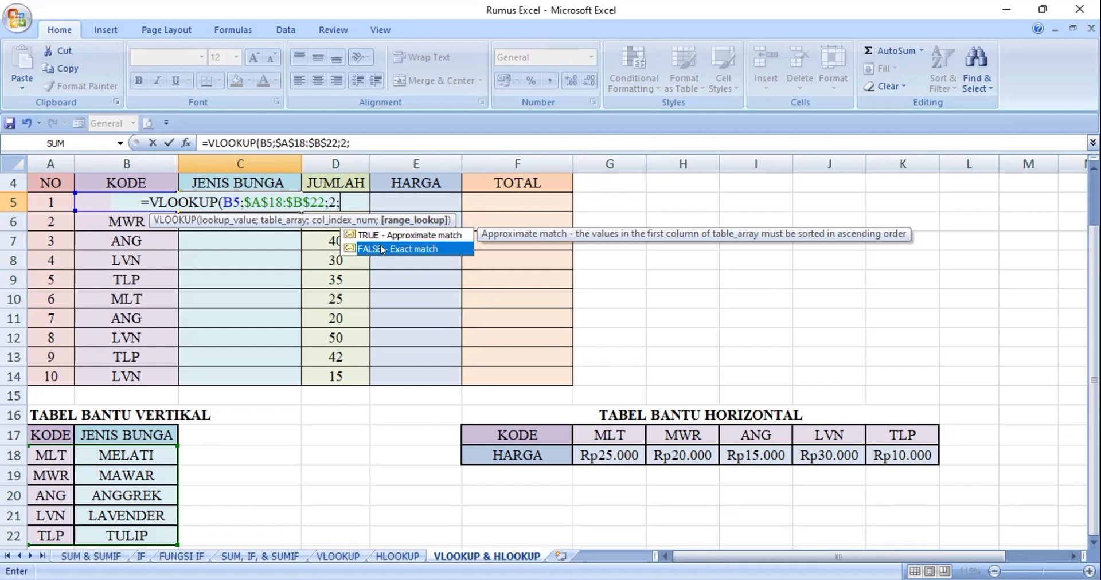
{"action": "key", "text": "Tab"}
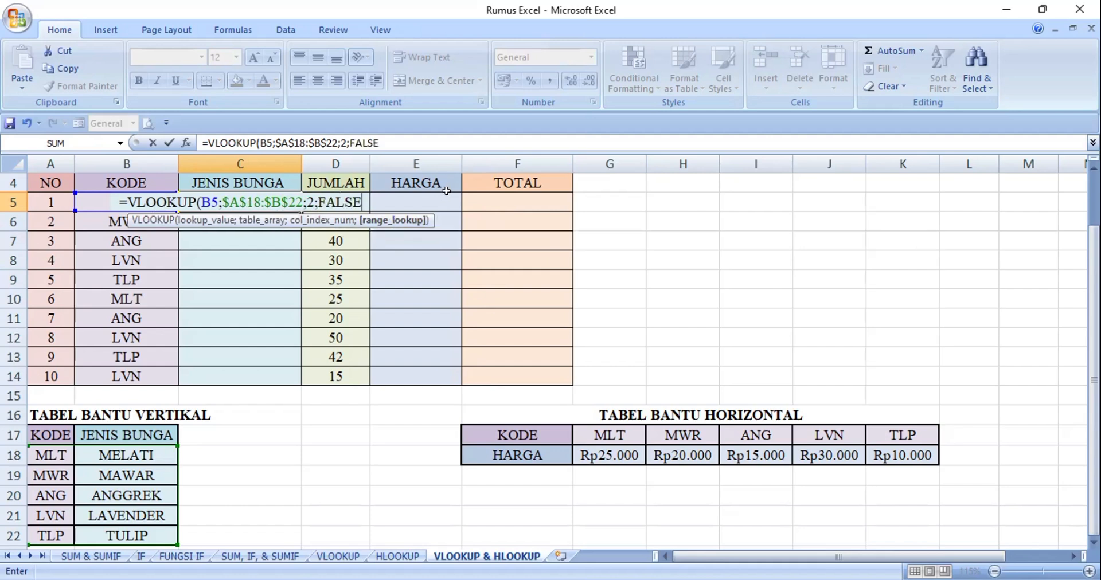
{"action": "type", "text": ")"}
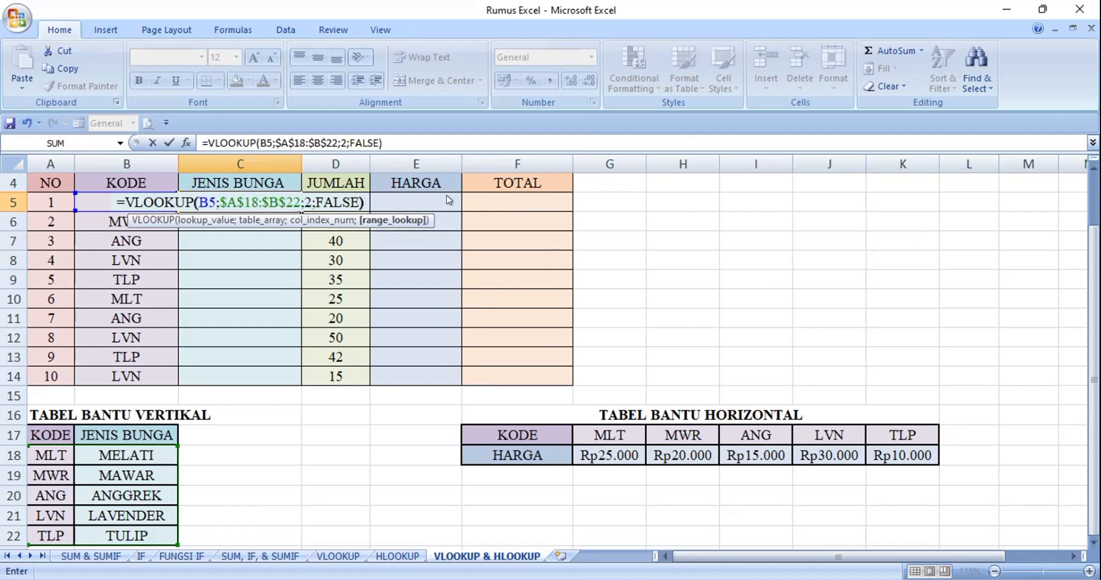
{"action": "key", "text": "Return"}
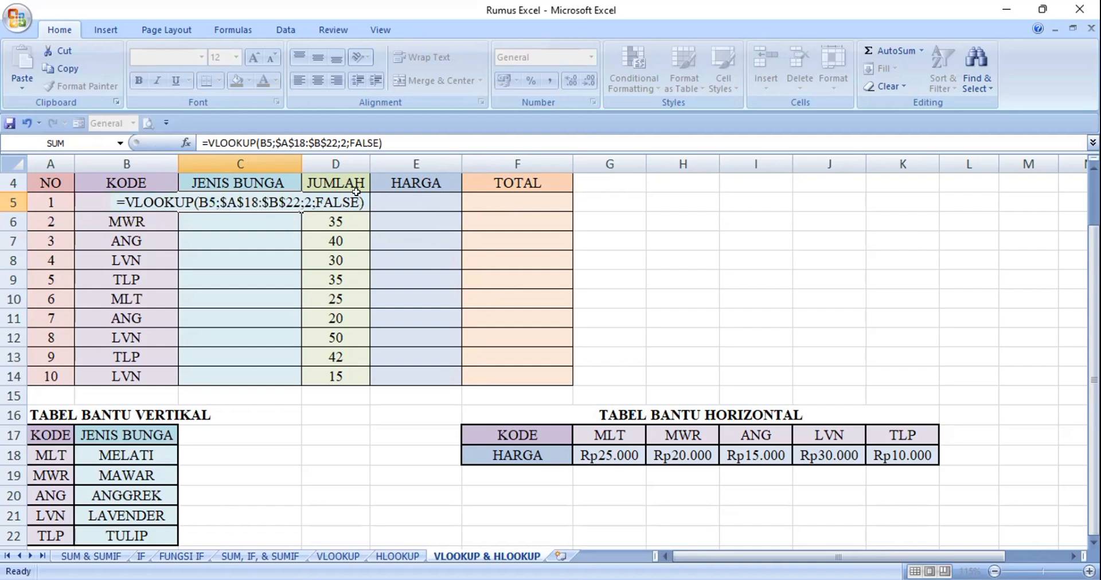
Fill the VLOOKUP formula from C5 down the JENIS BUNGA column to C14.
{"action": "left_click", "coordinate": [279, 201]}
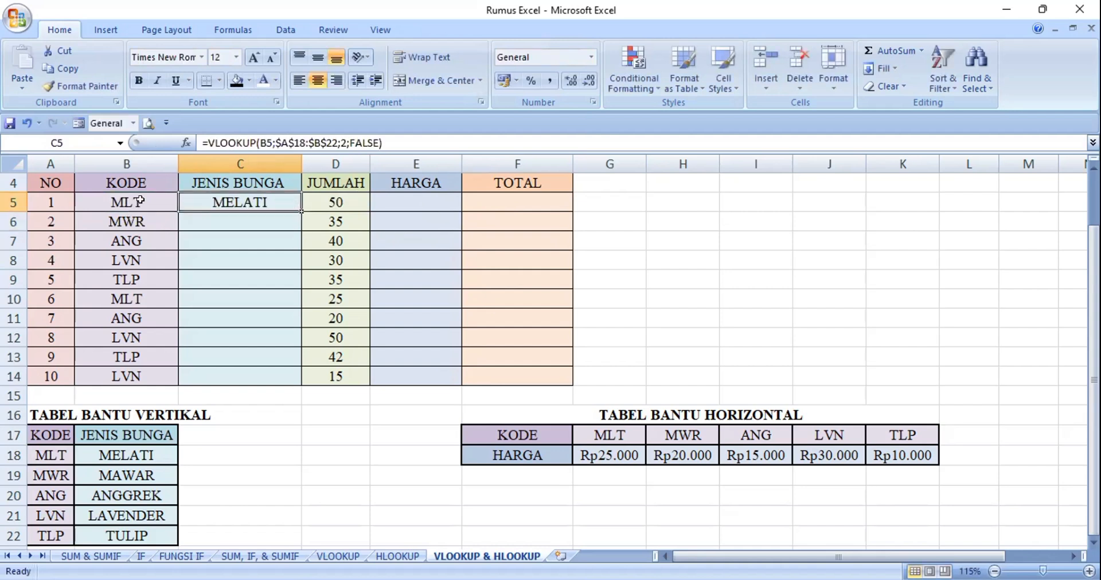
{"action": "left_click_drag", "start_coordinate": [301, 211], "coordinate": [288, 346]}
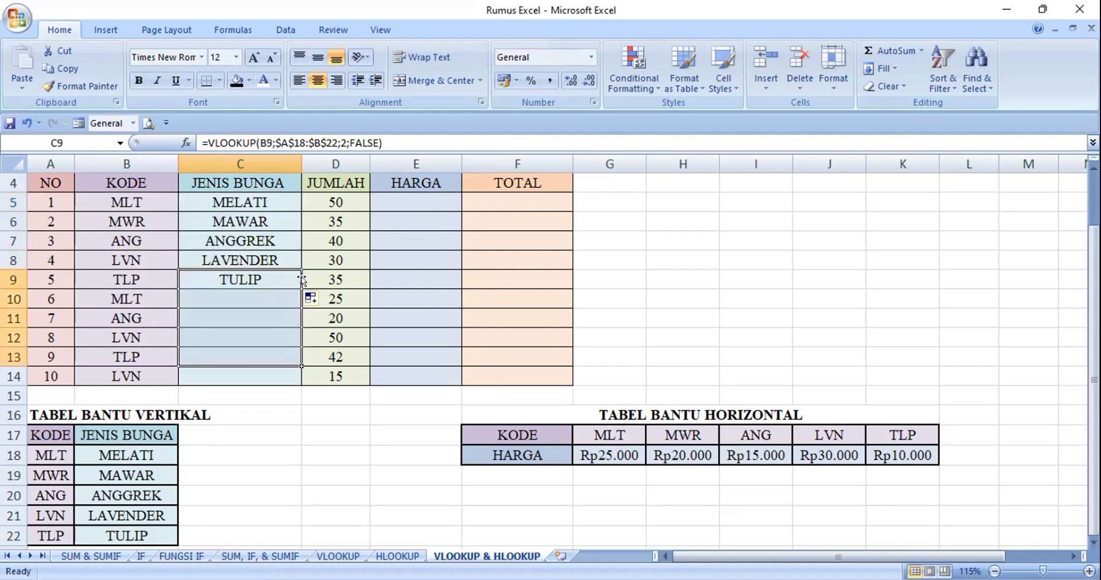
{"action": "left_click", "coordinate": [277, 274]}
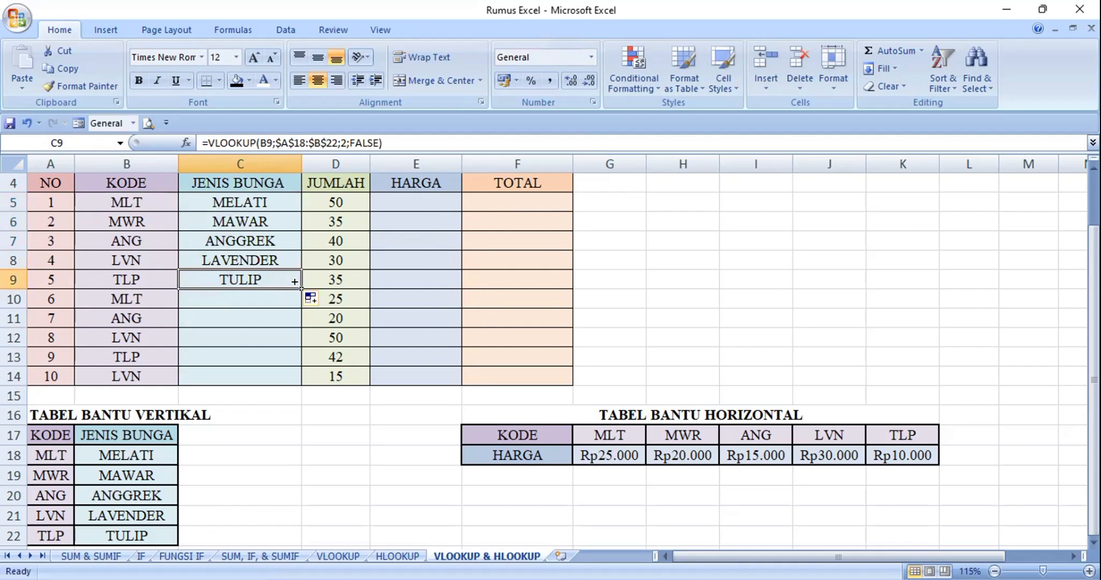
{"action": "left_click_drag", "start_coordinate": [294, 281], "coordinate": [295, 381]}
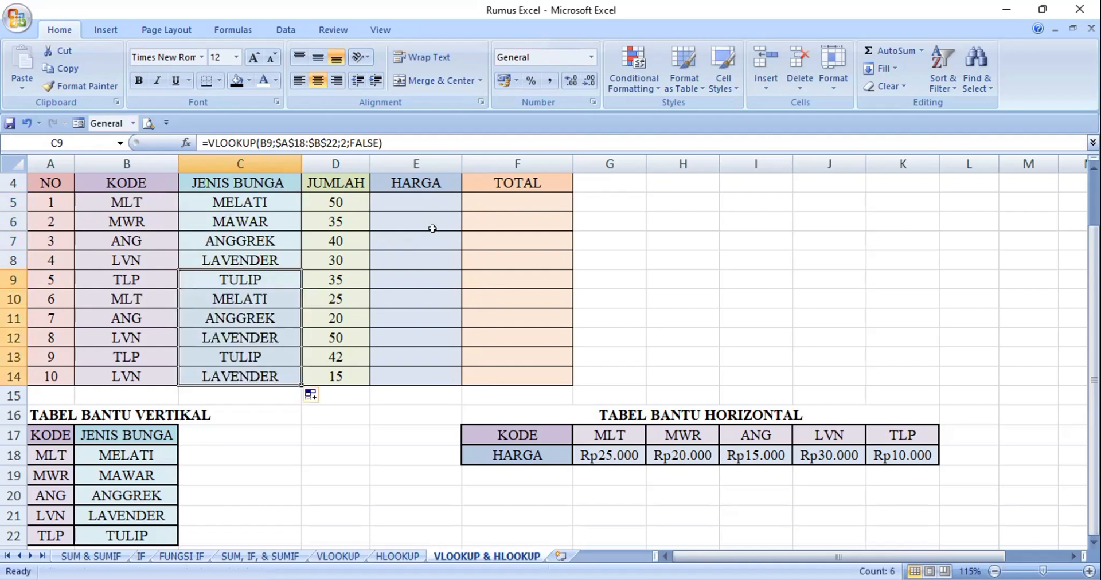
{"action": "left_click", "coordinate": [201, 198]}
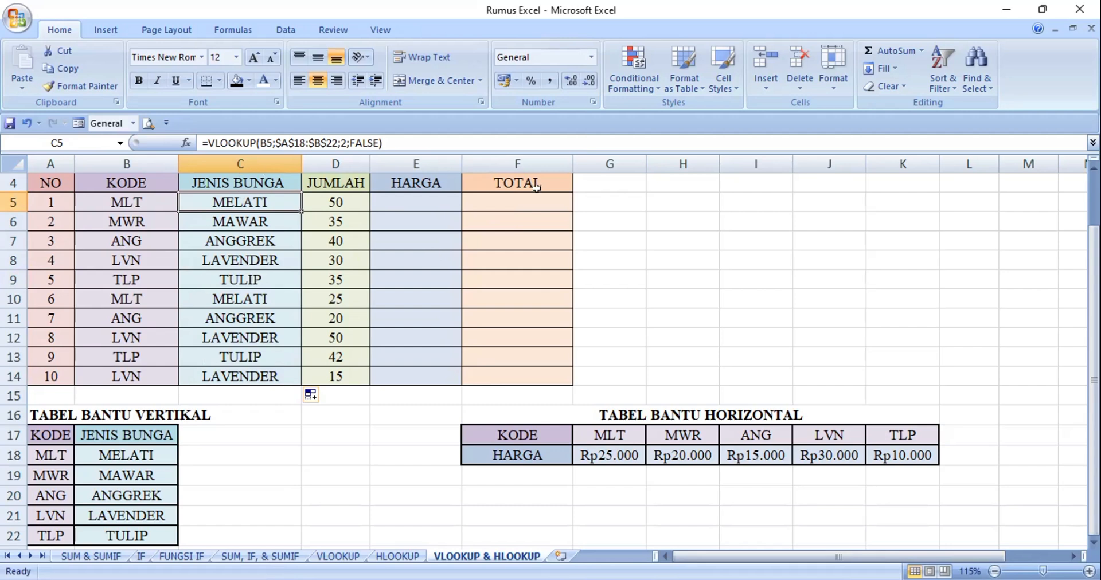
Start an HLOOKUP formula in E5 with B5 as the lookup value and the absolute range $G$17:$K$18 as the table.
{"action": "left_click", "coordinate": [396, 199]}
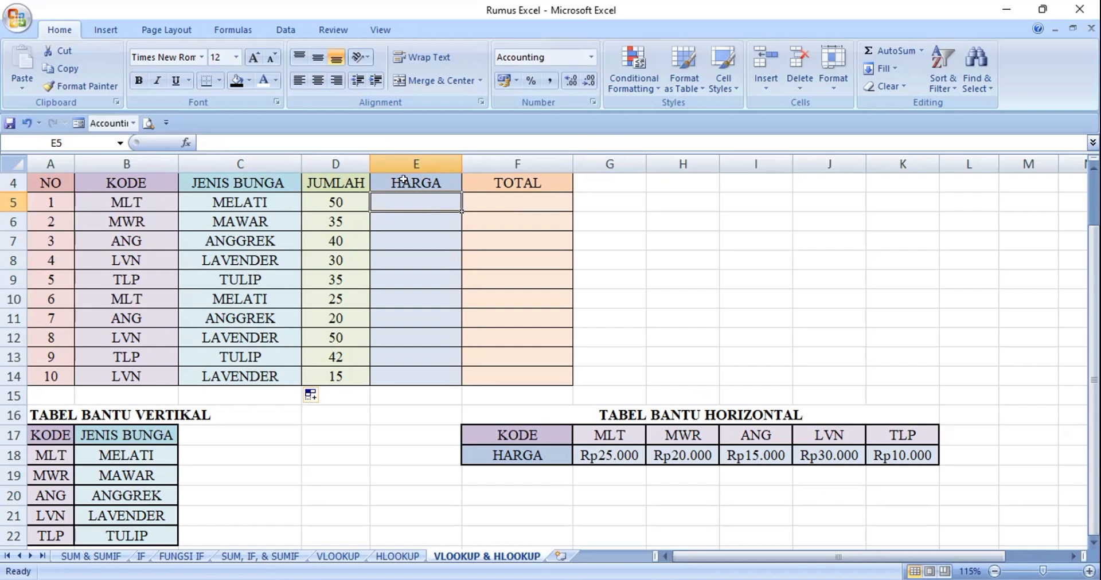
{"action": "type", "text": "="}
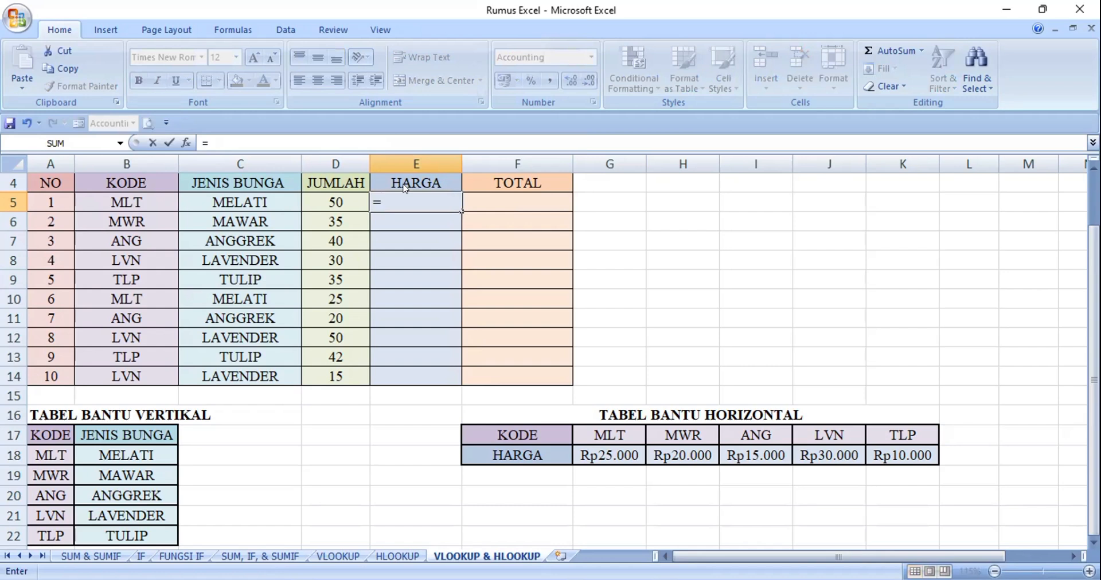
{"action": "type", "text": "HL"}
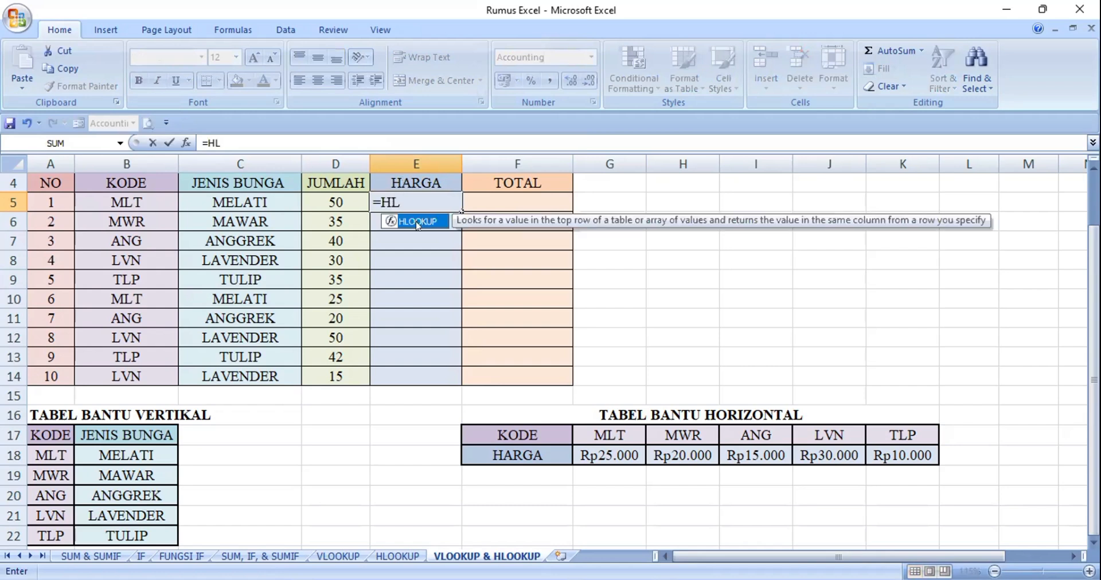
{"action": "double_click", "coordinate": [417, 221]}
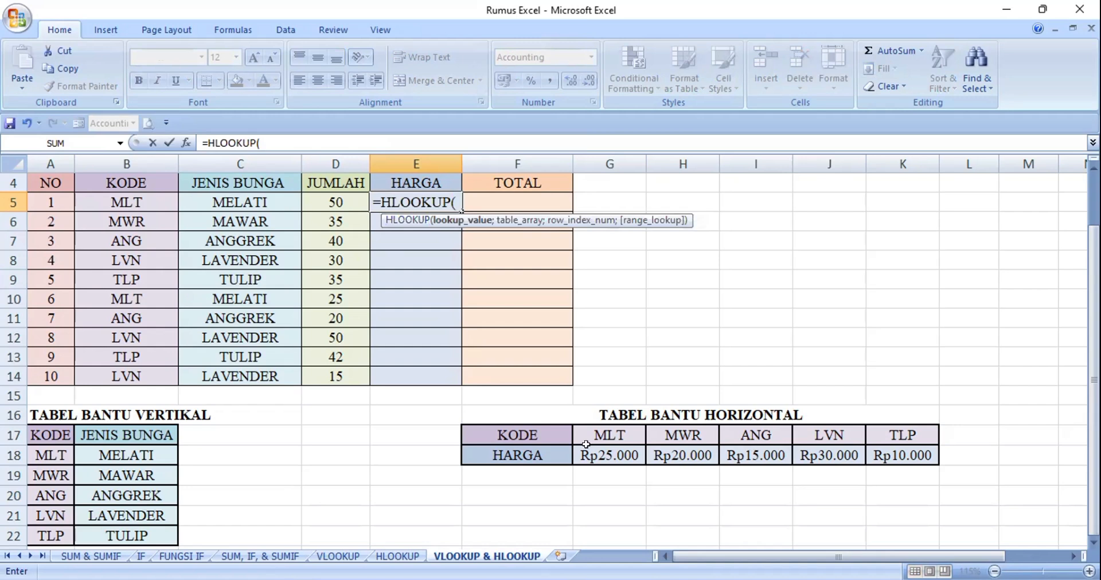
{"action": "left_click", "coordinate": [109, 199]}
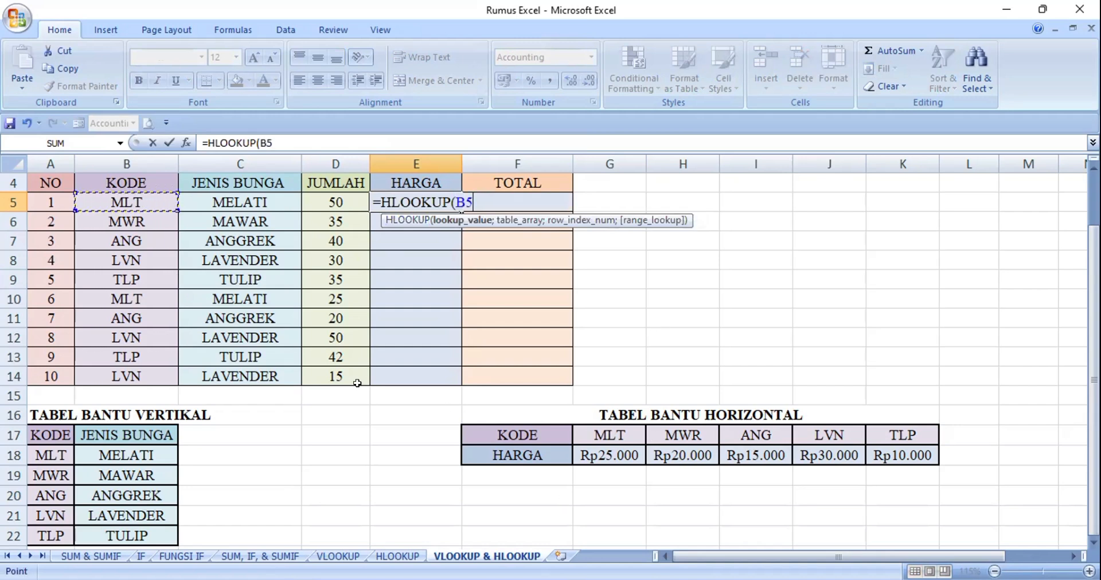
{"action": "type", "text": ";"}
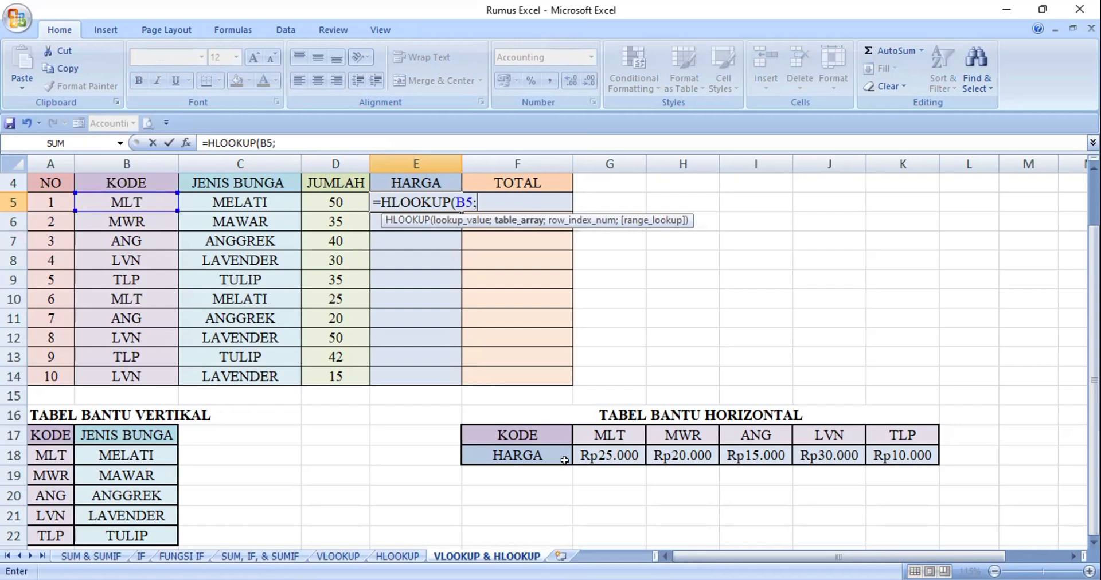
{"action": "left_click", "coordinate": [592, 432]}
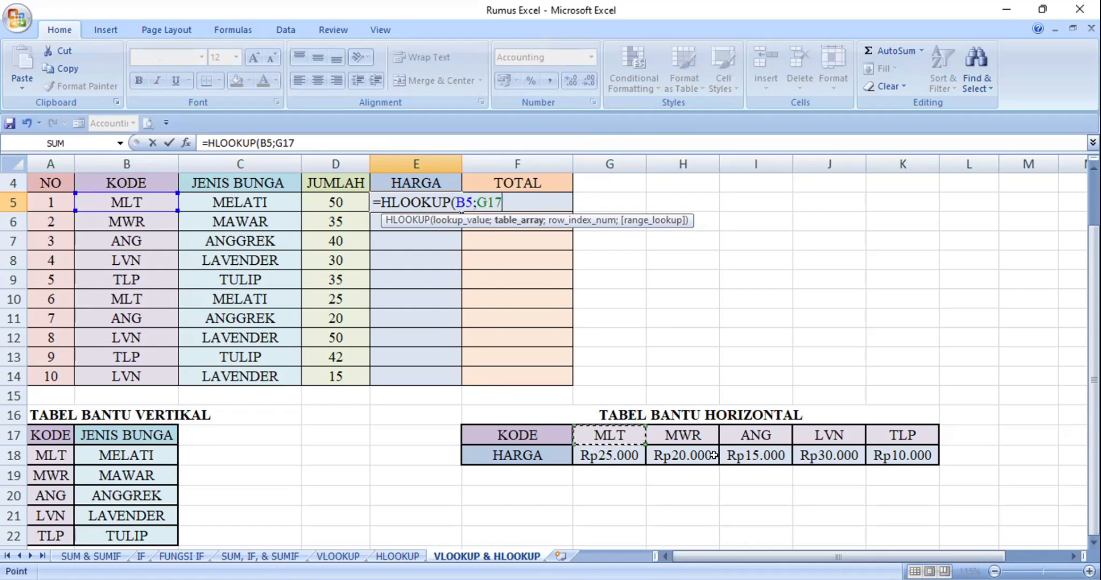
{"action": "left_click", "coordinate": [898, 458], "text": "shift"}
{"action": "key", "text": "F4"}
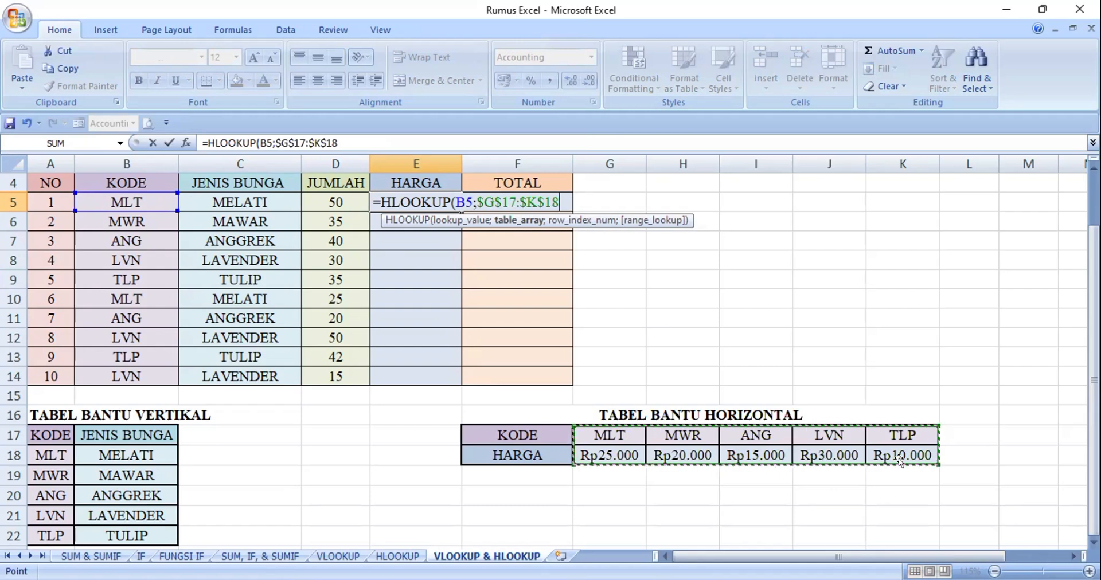
Complete the HLOOKUP formula in E5 with row index 2 and FALSE, and fill it down the HARGA column to E14.
{"action": "type", "text": ";"}
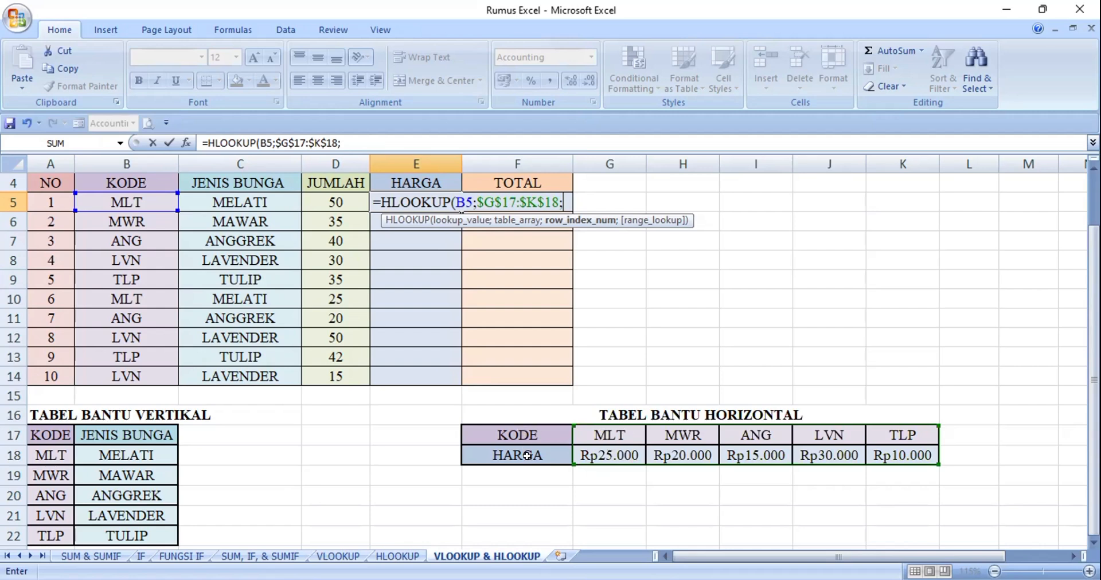
{"action": "type", "text": "2;"}
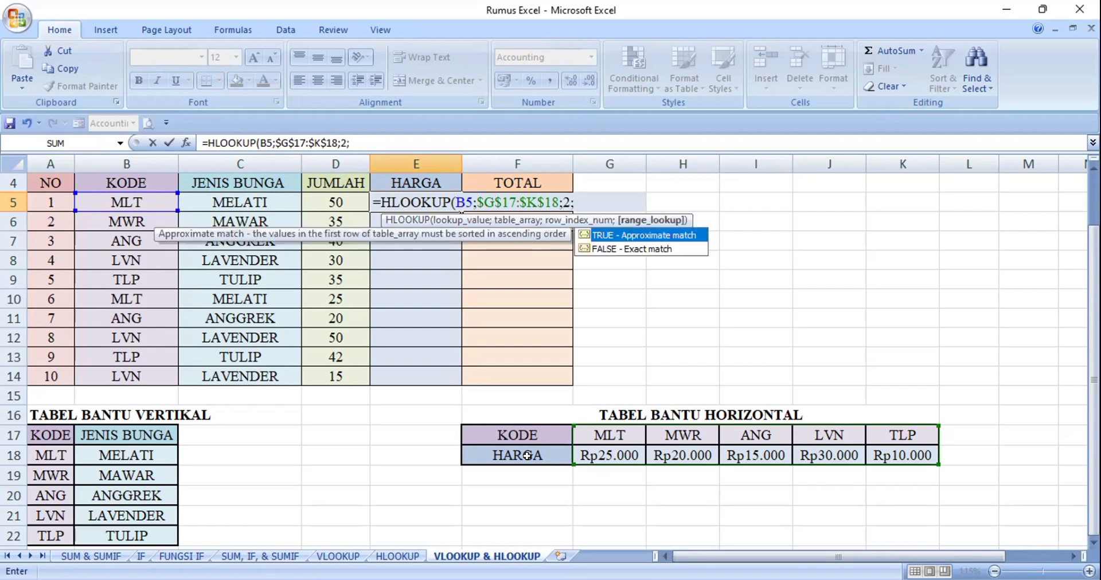
{"action": "double_click", "coordinate": [652, 250]}
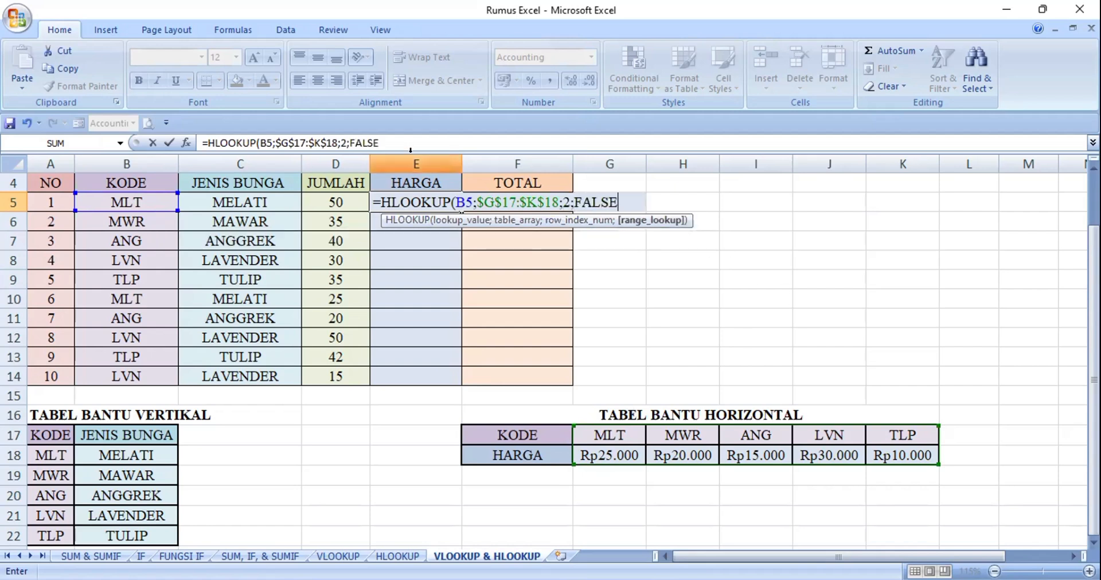
{"action": "type", "text": ")"}
{"action": "key", "text": "Return"}
{"action": "left_click", "coordinate": [418, 198]}
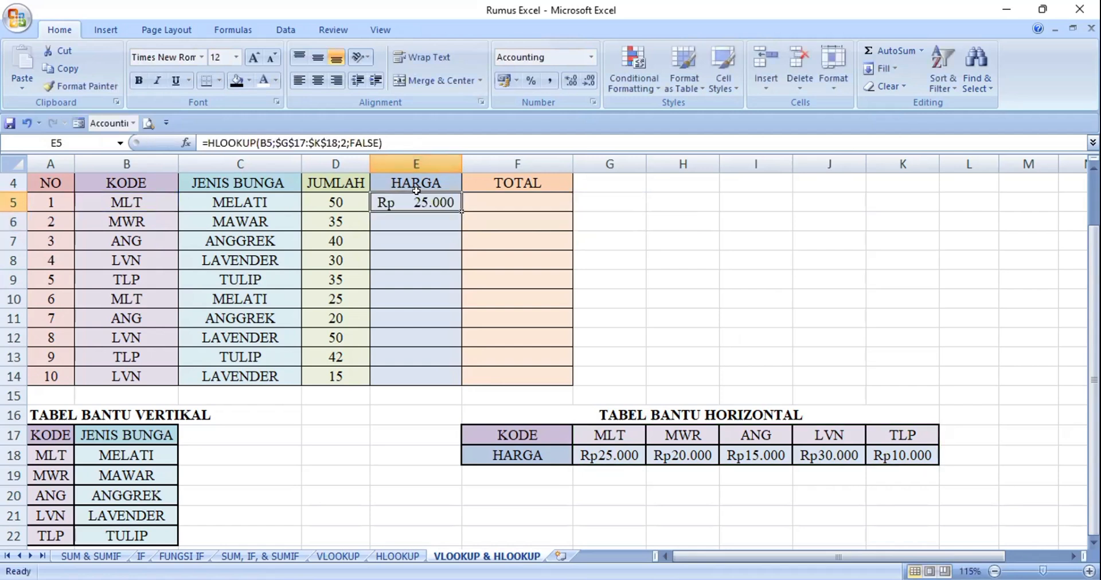
{"action": "left_click_drag", "start_coordinate": [459, 205], "coordinate": [442, 372]}
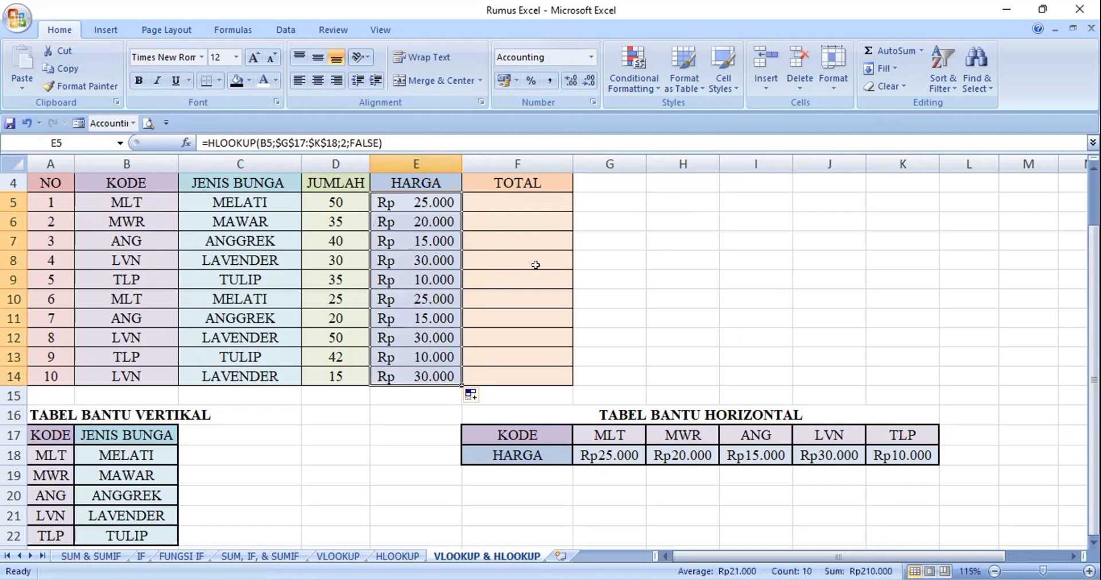
Enter the formula =D5*E5 in F5 to multiply JUMLAH by HARGA for the first TOTAL.
{"action": "left_click", "coordinate": [487, 195]}
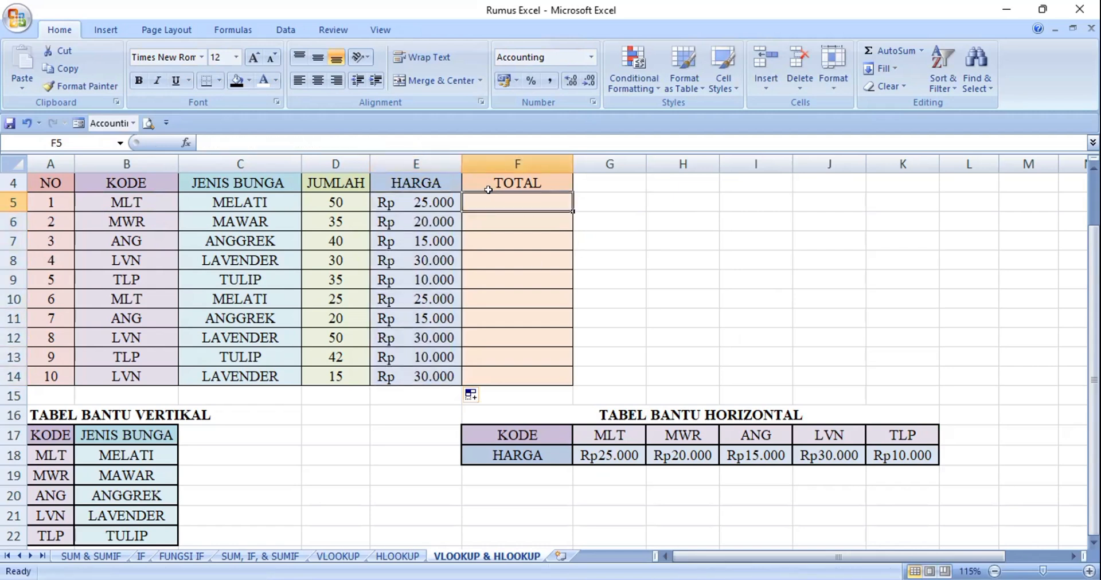
{"action": "left_click", "coordinate": [421, 201]}
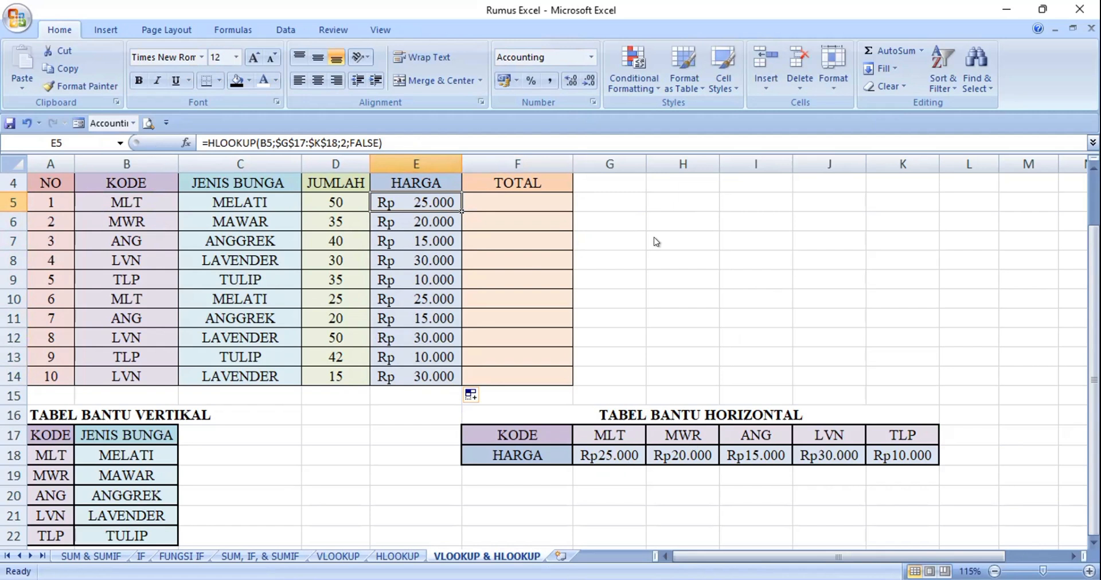
{"action": "left_click", "coordinate": [522, 201]}
{"action": "type", "text": "="}
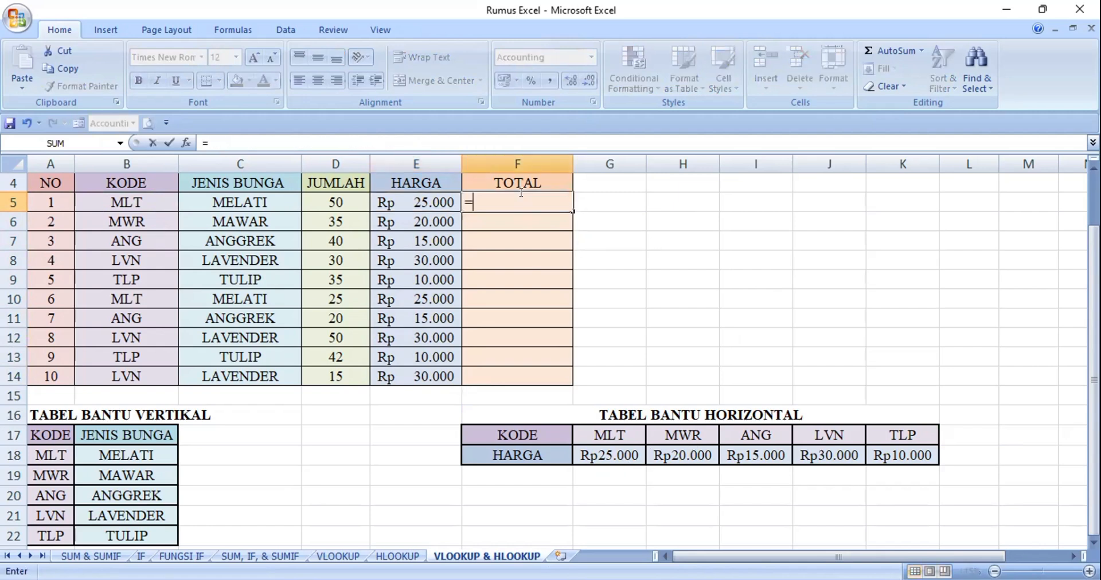
{"action": "left_click", "coordinate": [325, 197]}
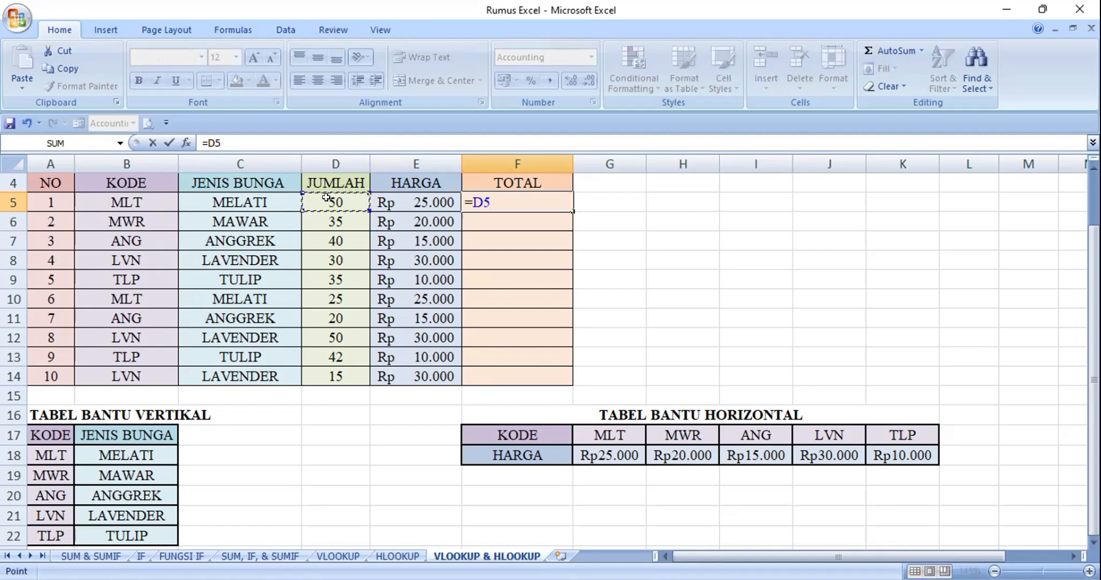
{"action": "type", "text": "*"}
{"action": "left_click", "coordinate": [417, 200]}
{"action": "key", "text": "Return"}
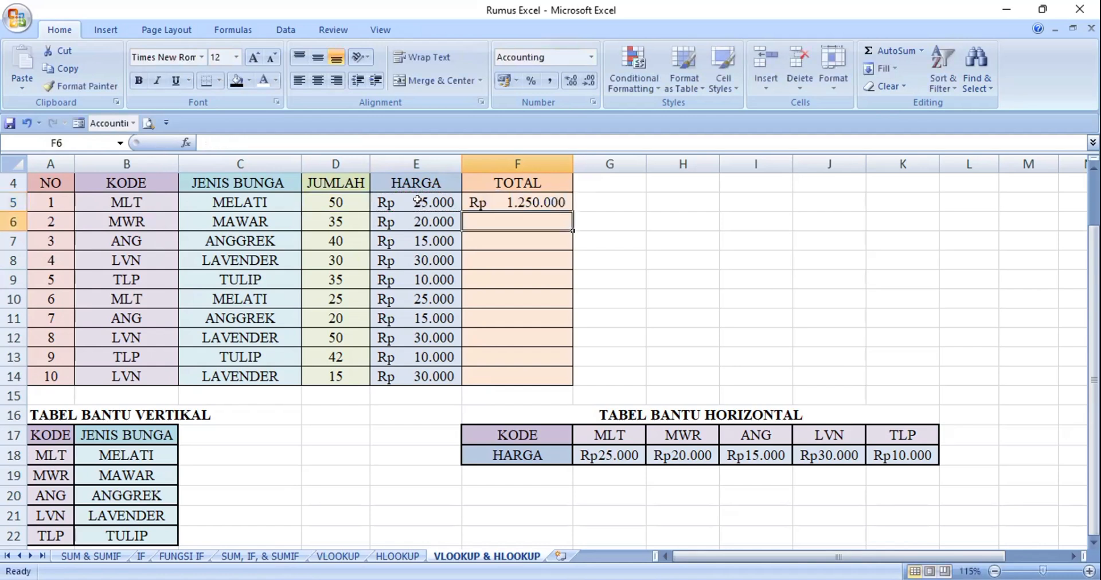
Fill the multiplication formula from F5 down the TOTAL column to F14.
{"action": "left_click", "coordinate": [498, 198]}
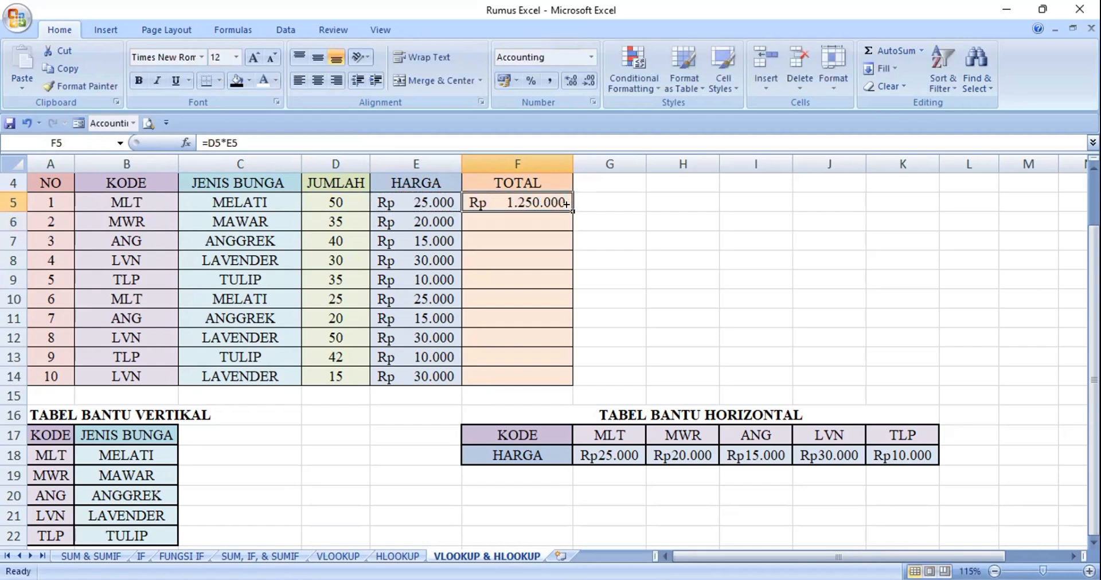
{"action": "left_click_drag", "start_coordinate": [565, 204], "coordinate": [566, 377]}
{"action": "left_click", "coordinate": [344, 436]}
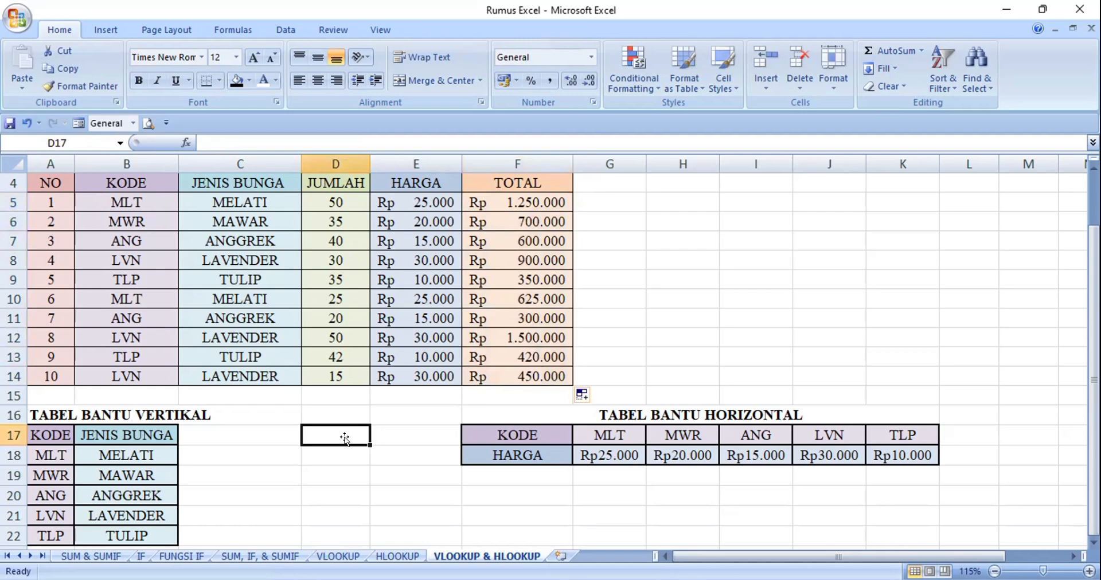